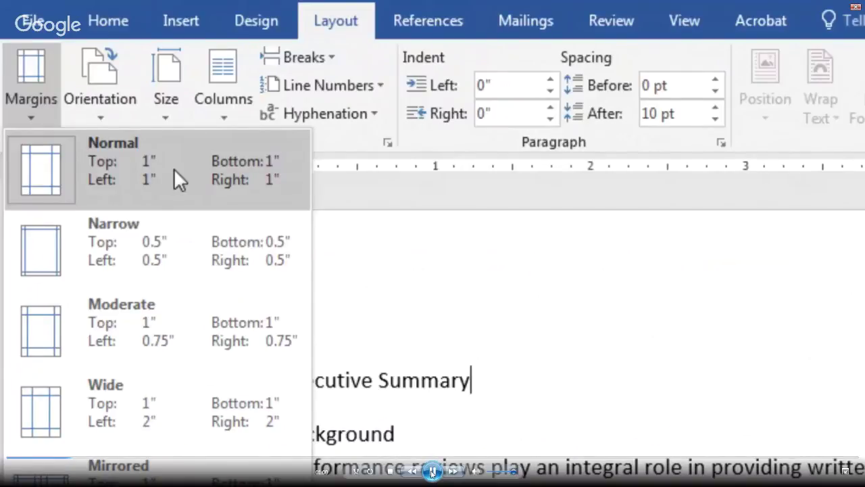
# Apply the Normal margin preset with 1" on all sides and open the page header for editing
pyautogui.click(166, 162)
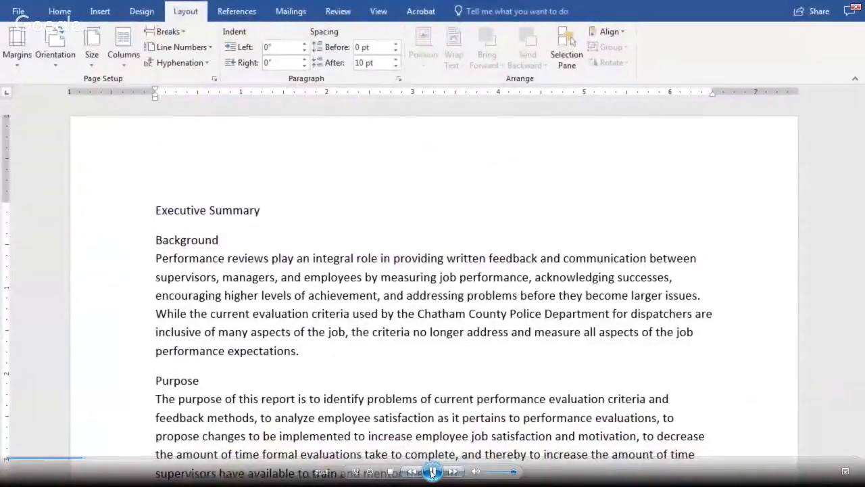
pyautogui.doubleClick(414, 156)
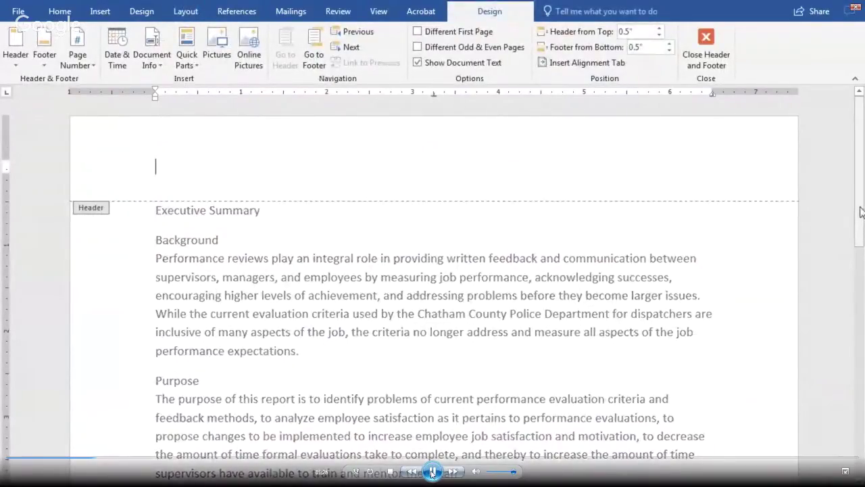
pyautogui.scroll(-5, 860, 211)
pyautogui.scroll(-10, 861, 338)
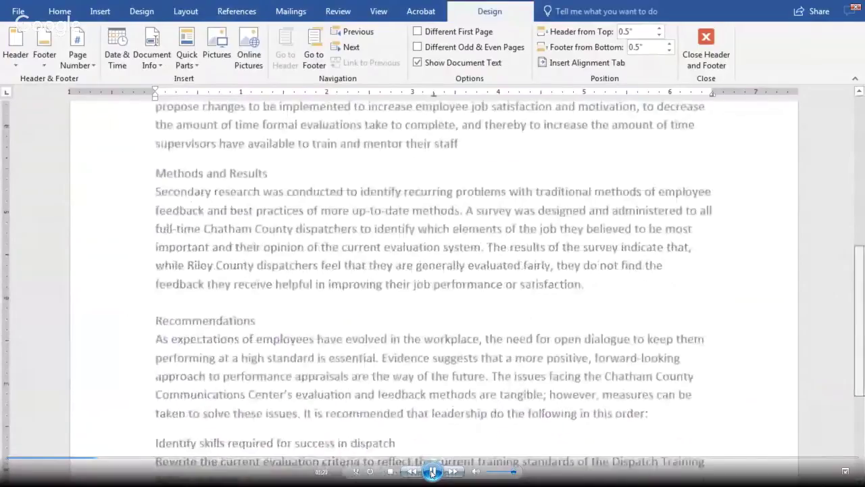
pyautogui.scroll(15, 860, 337)
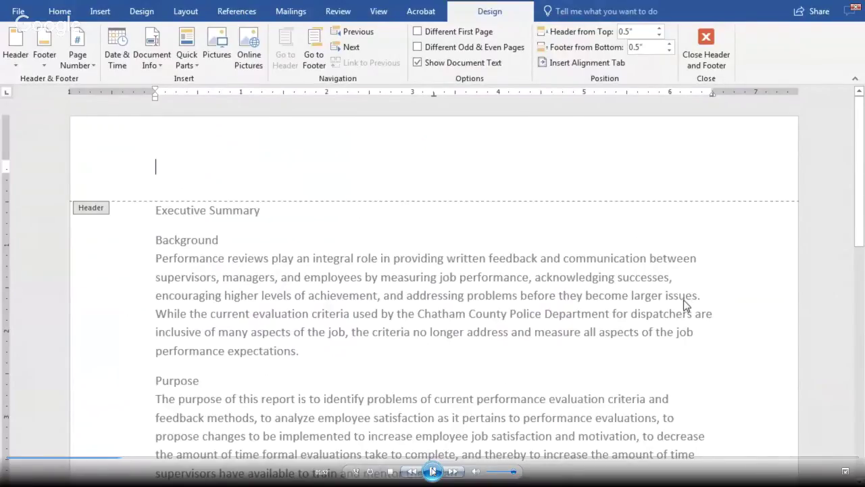
# Review the page number placement options and styles for the top and bottom of the page
pyautogui.click(101, 15)
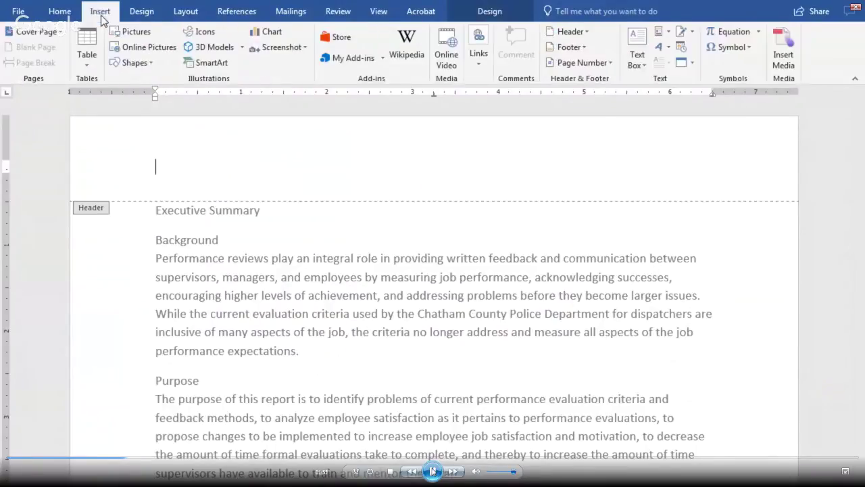
pyautogui.click(610, 61)
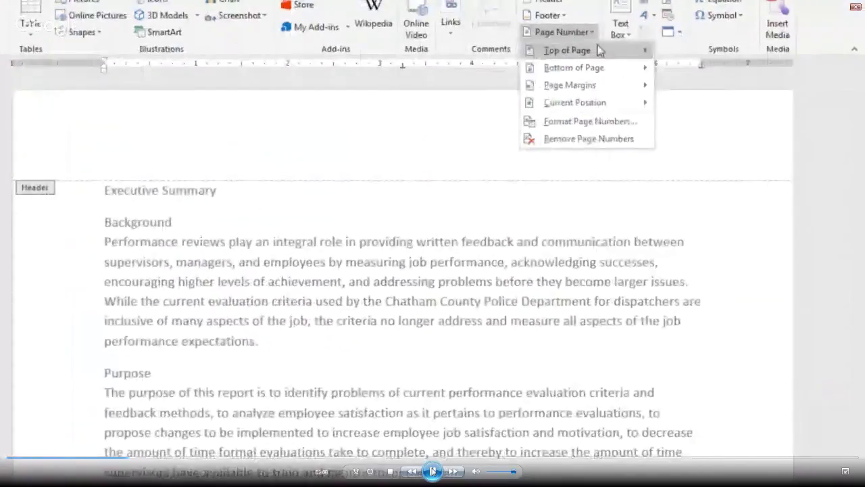
pyautogui.moveTo(600, 51)
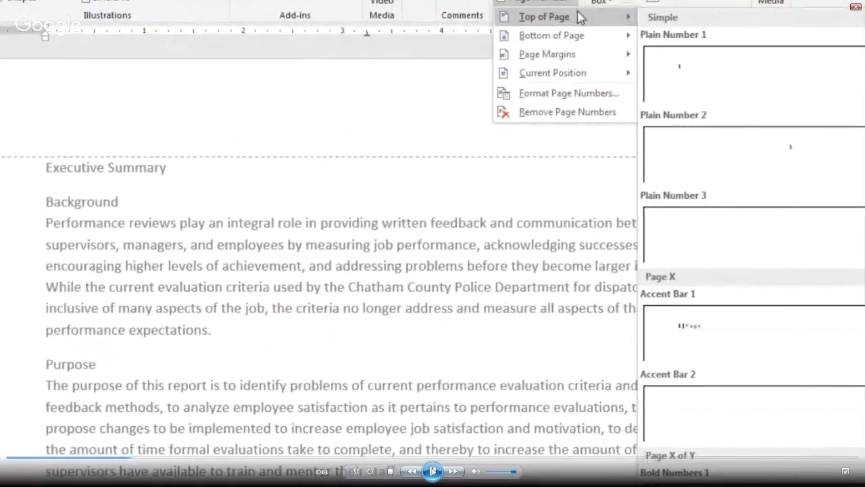
pyautogui.moveTo(587, 36)
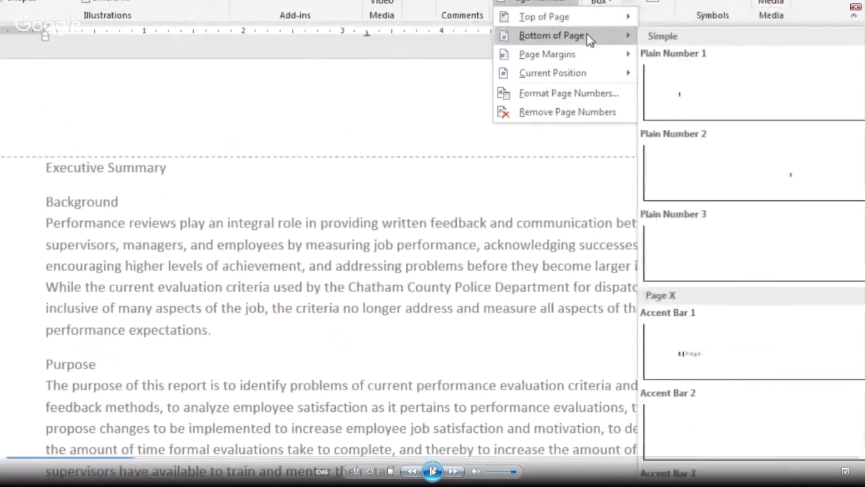
pyautogui.click(442, 122)
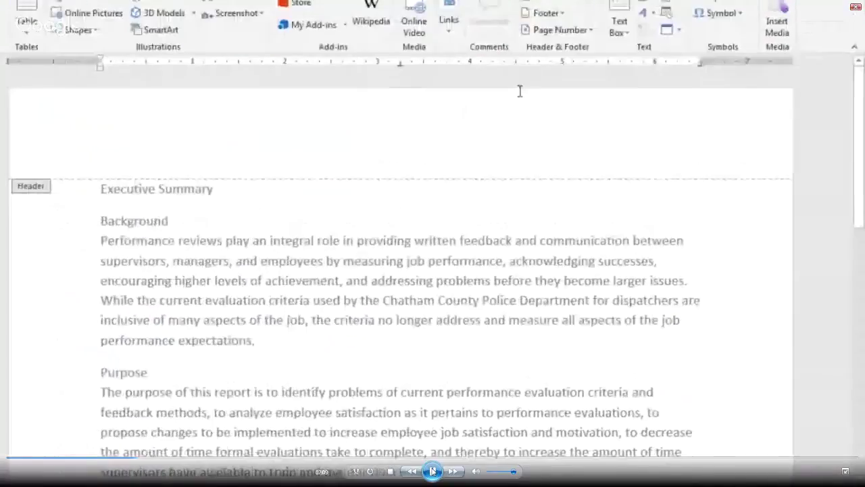
# Browse the built-in header designs and the built-in footer designs without applying any
pyautogui.click(574, 9)
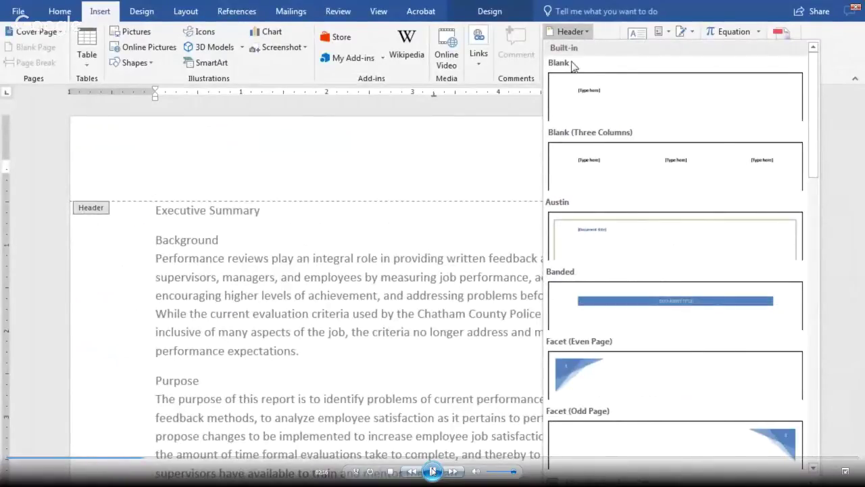
pyautogui.click(526, 138)
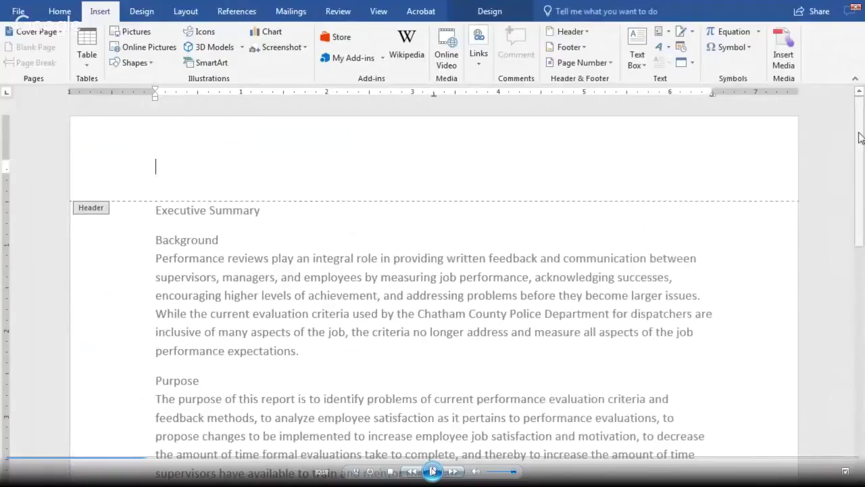
pyautogui.moveTo(860, 166); pyautogui.dragTo(850, 394)
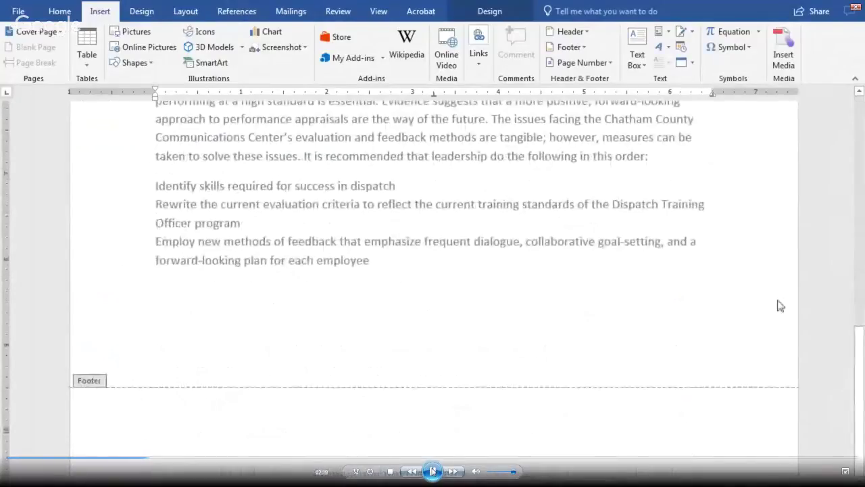
pyautogui.click(569, 47)
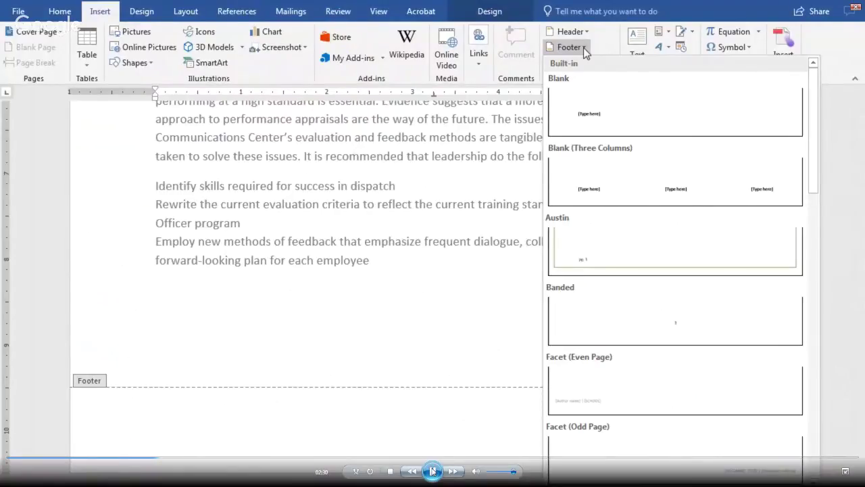
pyautogui.click(517, 310)
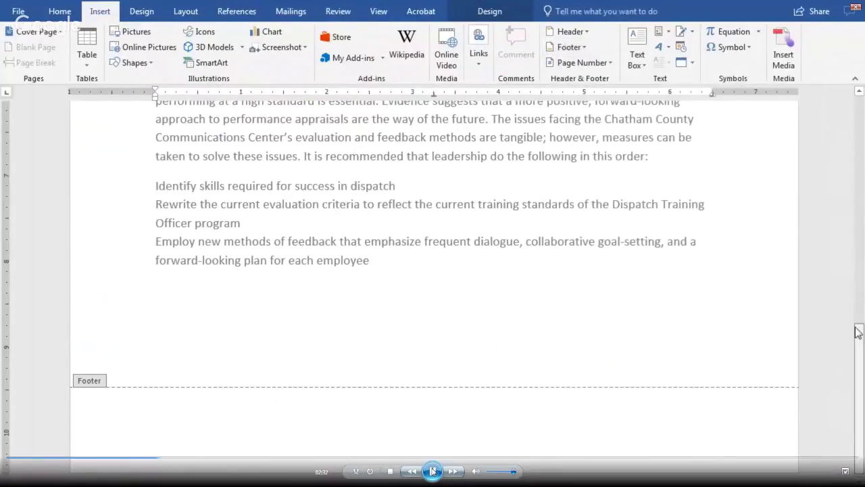
pyautogui.moveTo(858, 331); pyautogui.dragTo(574, 47)
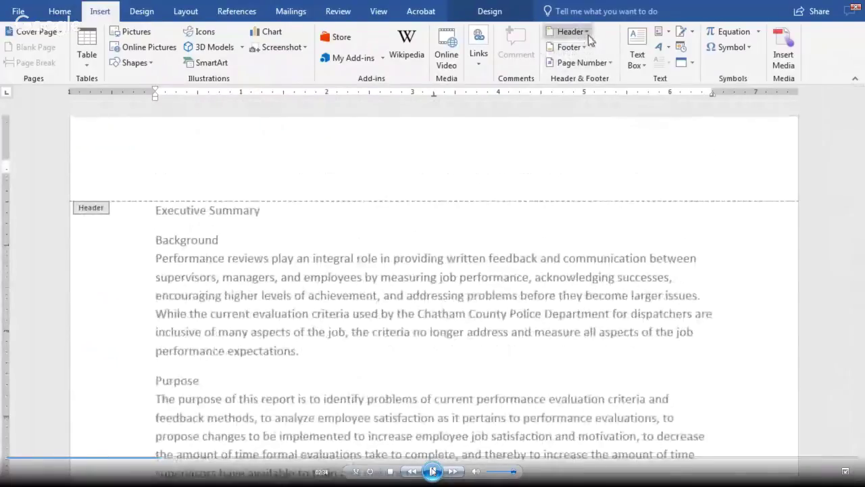
# Insert a page number at the top of the page
pyautogui.click(606, 63)
pyautogui.moveTo(611, 79)
pyautogui.click(724, 128)
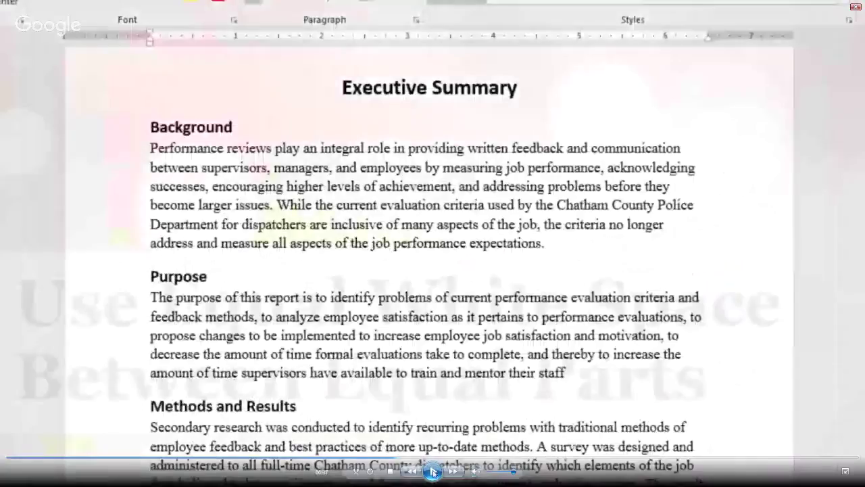
pyautogui.click(433, 471)
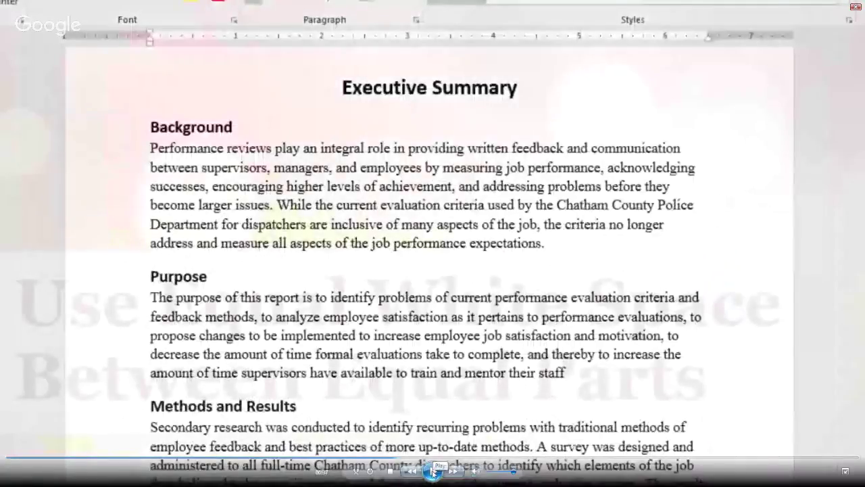
pyautogui.click(434, 471)
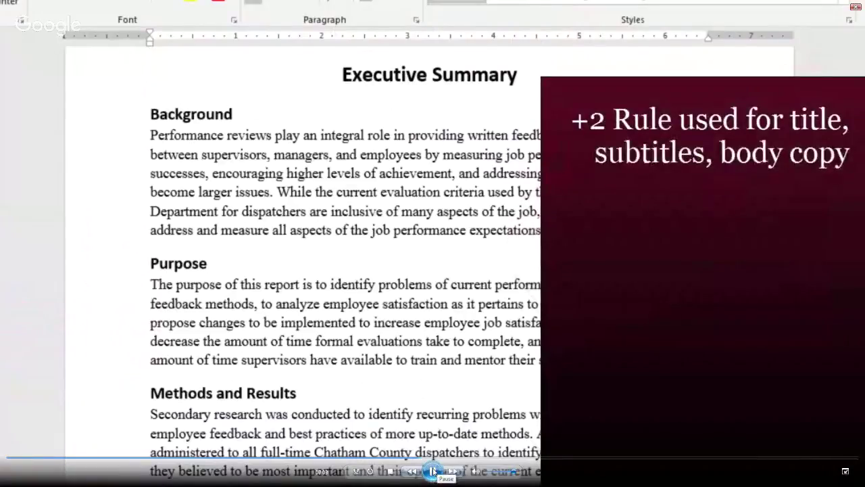
pyautogui.click(433, 471)
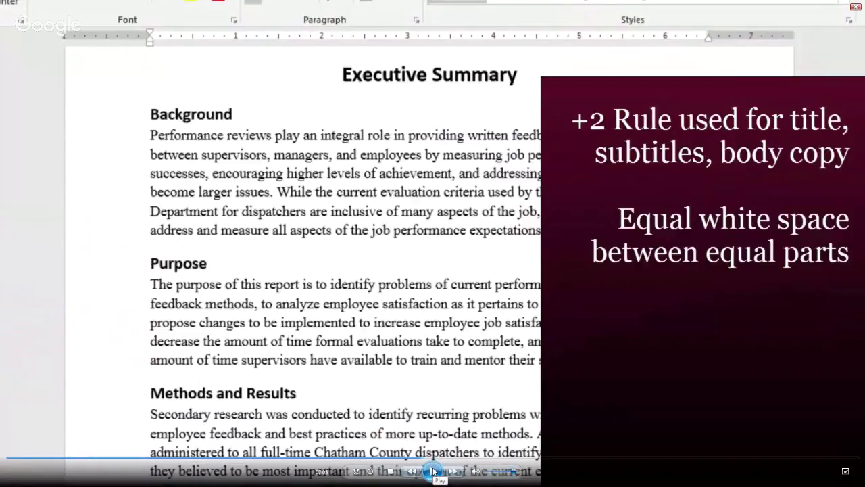
pyautogui.click(433, 471)
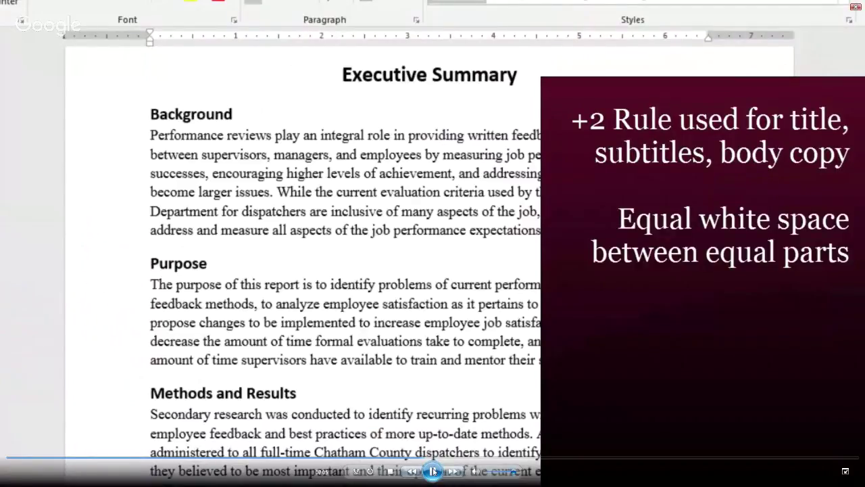
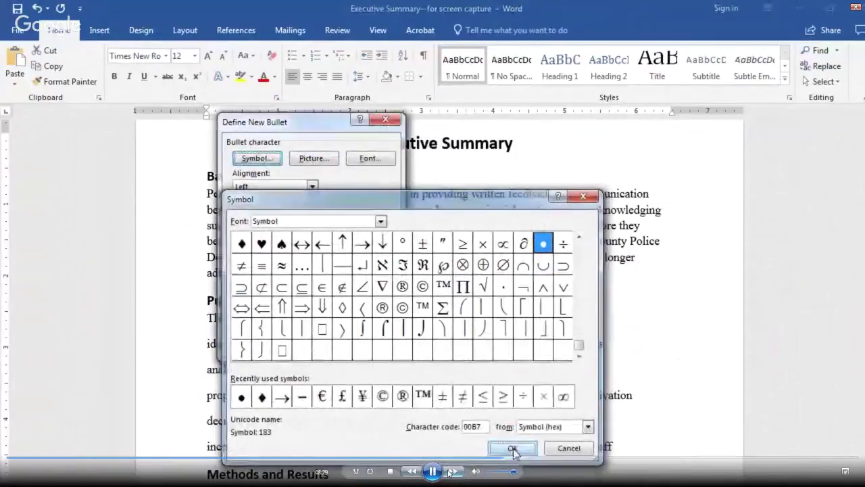
# Define the round dot from the Symbol font (character code 00B7) as the new bullet and apply it to the Purpose items
pyautogui.click(514, 449)
pyautogui.click(315, 343)
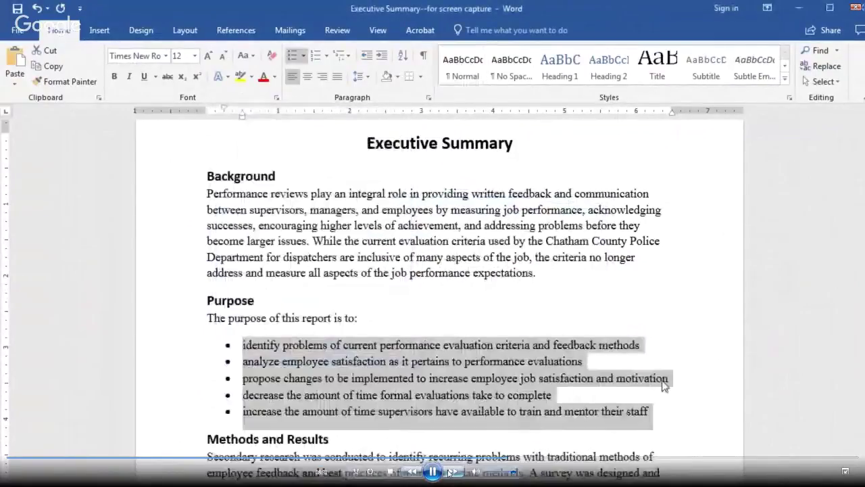
pyautogui.click(719, 407)
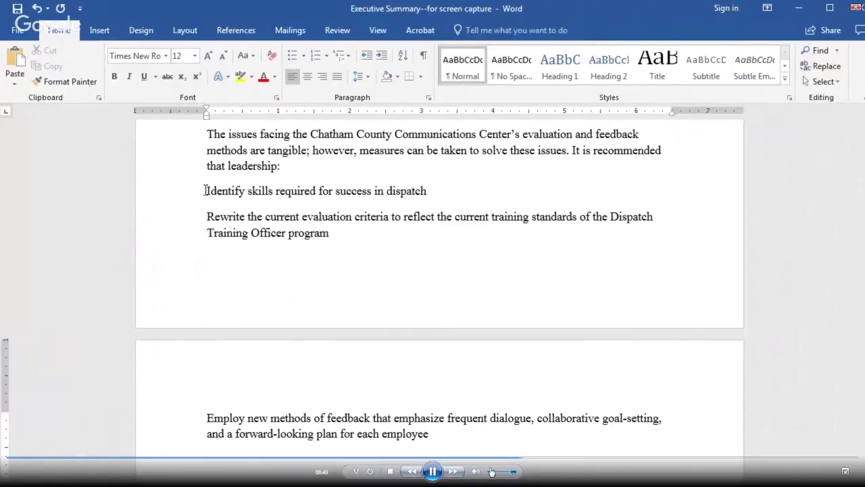
# Turn the recommendations beginning with "Identify skills required for success in dispatch" into a numbered list in the 1. 2. 3. format
pyautogui.moveTo(205, 191); pyautogui.dragTo(335, 352)
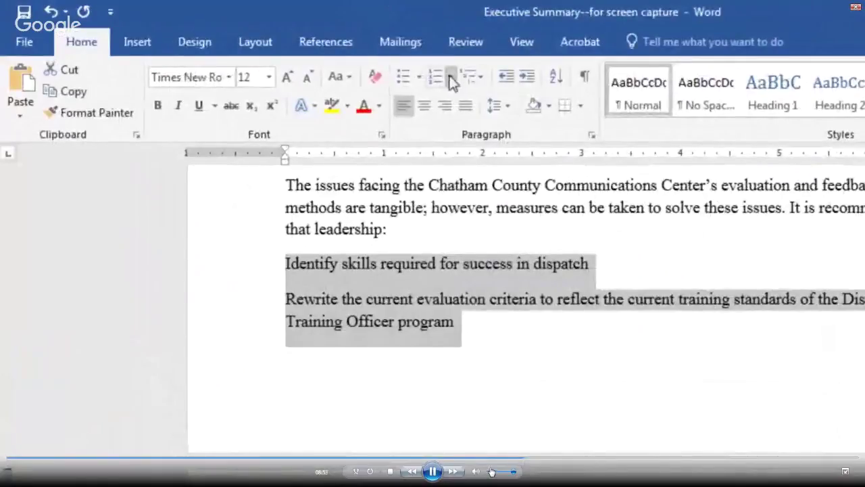
pyautogui.click(452, 78)
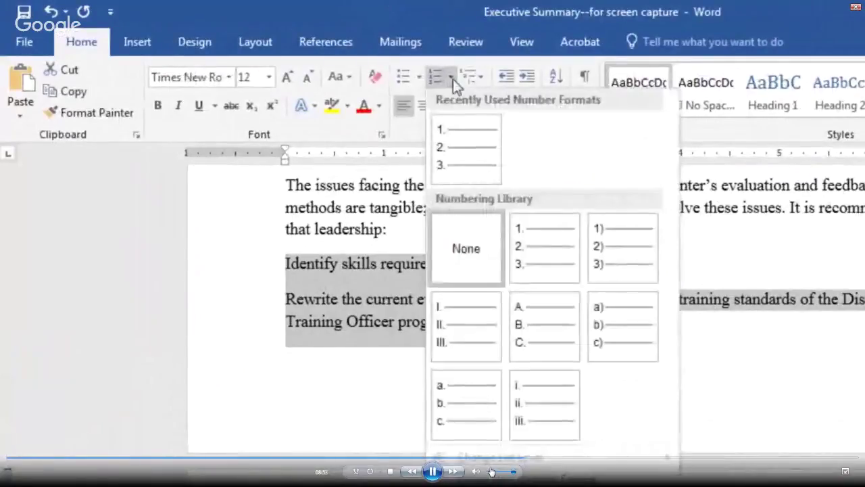
pyautogui.click(532, 251)
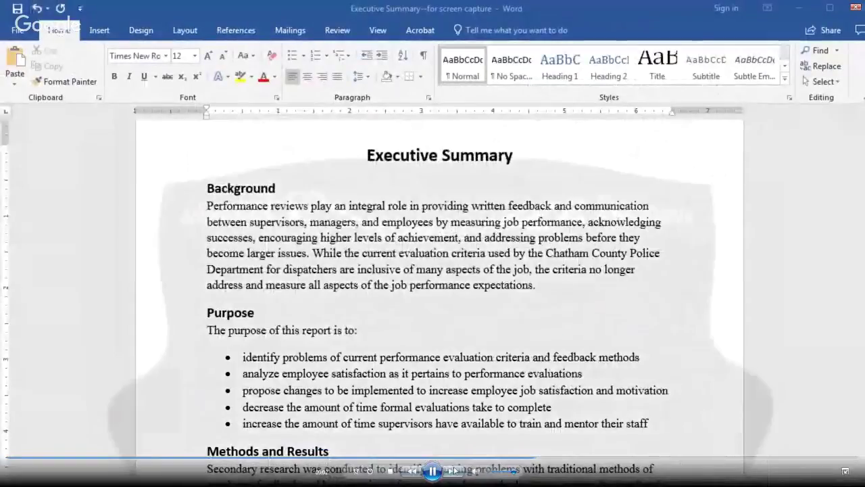
pyautogui.click(432, 472)
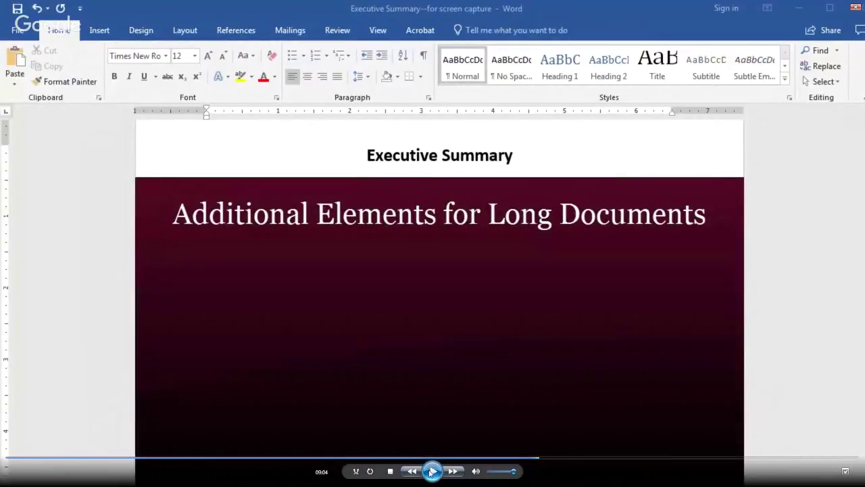
pyautogui.click(432, 471)
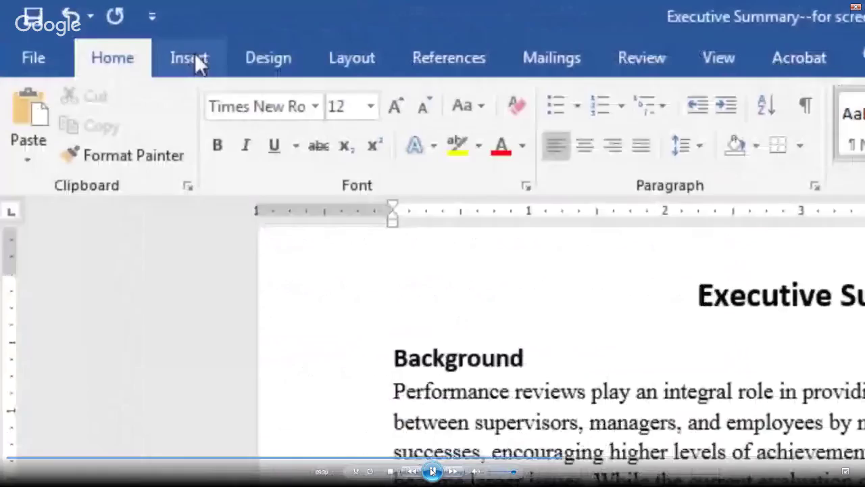
# Insert the picture chatham-co-pd-logo from the doc design folder in front of the Background heading
pyautogui.click(114, 33)
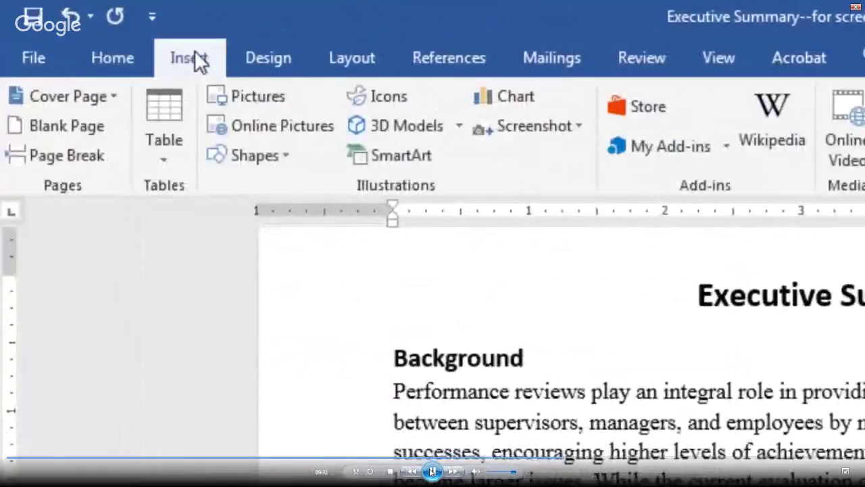
pyautogui.click(267, 96)
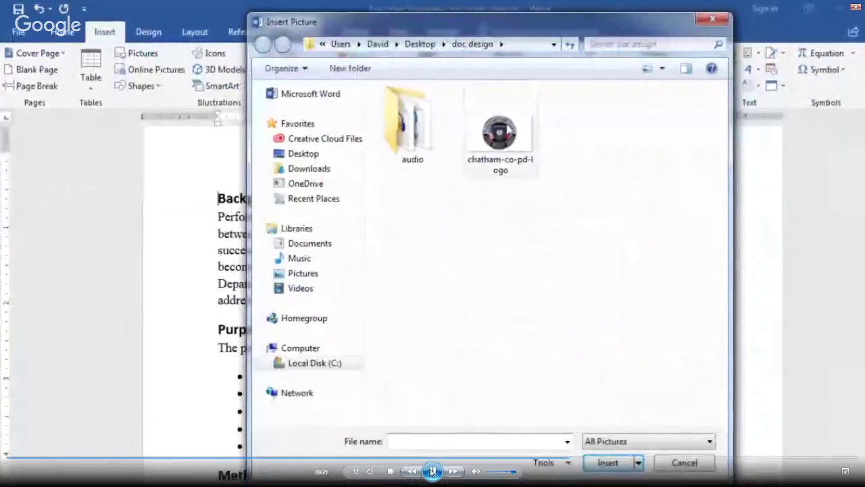
pyautogui.click(503, 132)
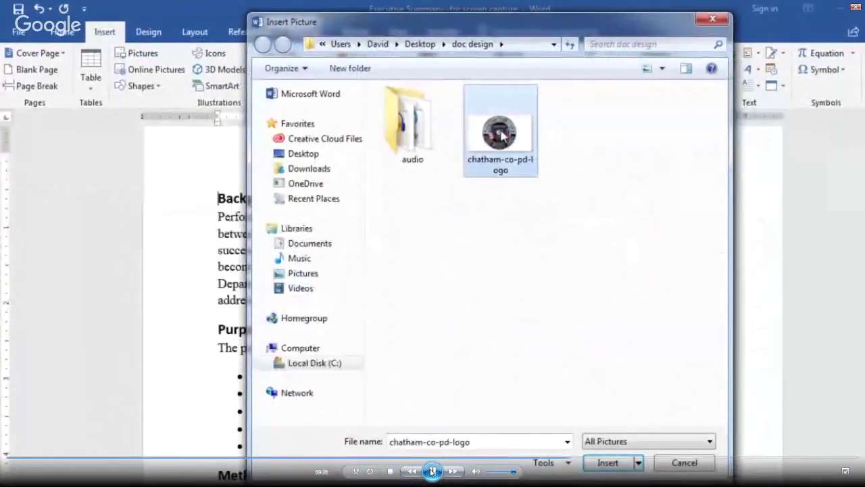
pyautogui.click(607, 464)
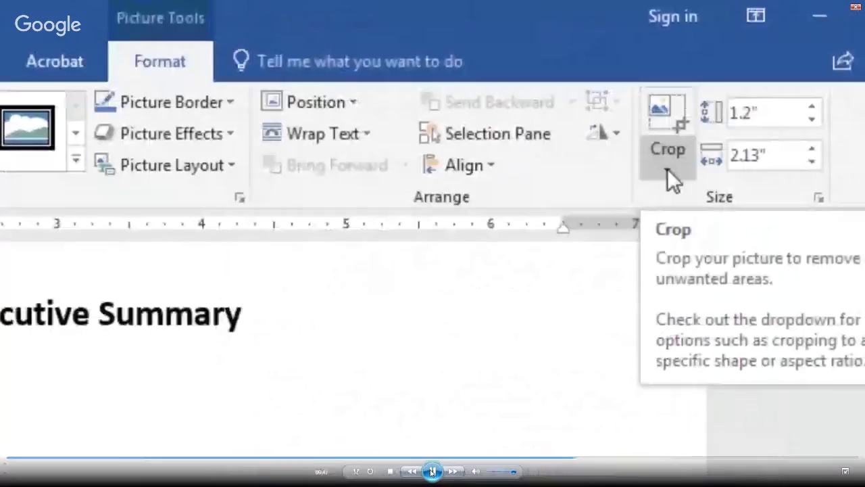
# Crop the empty white space off the right and left sides of the inserted logo
pyautogui.click(763, 84)
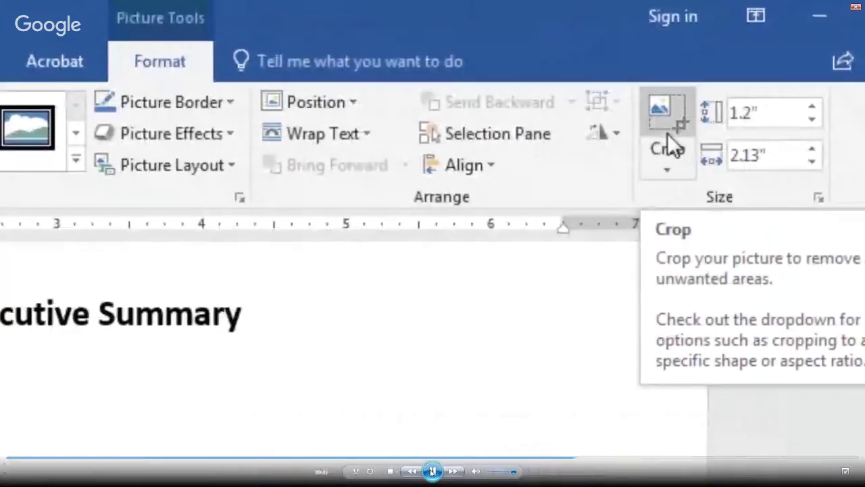
pyautogui.moveTo(30, 400); pyautogui.dragTo(0, 415)
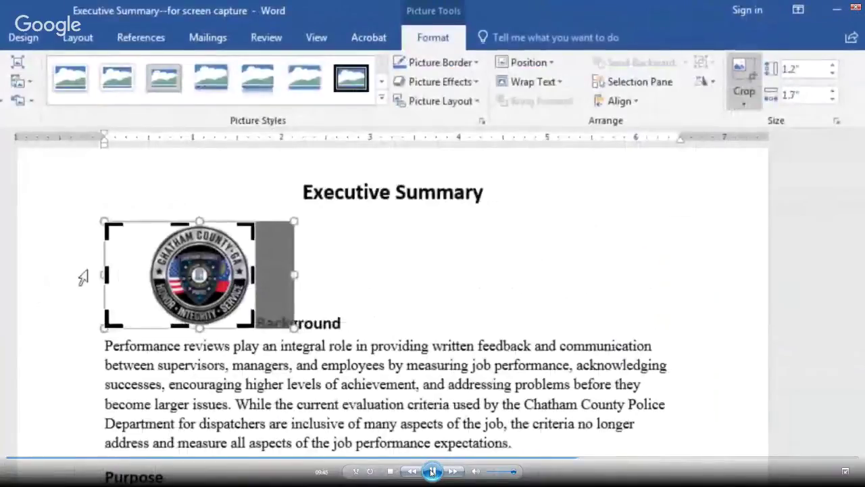
pyautogui.moveTo(105, 274); pyautogui.dragTo(146, 277)
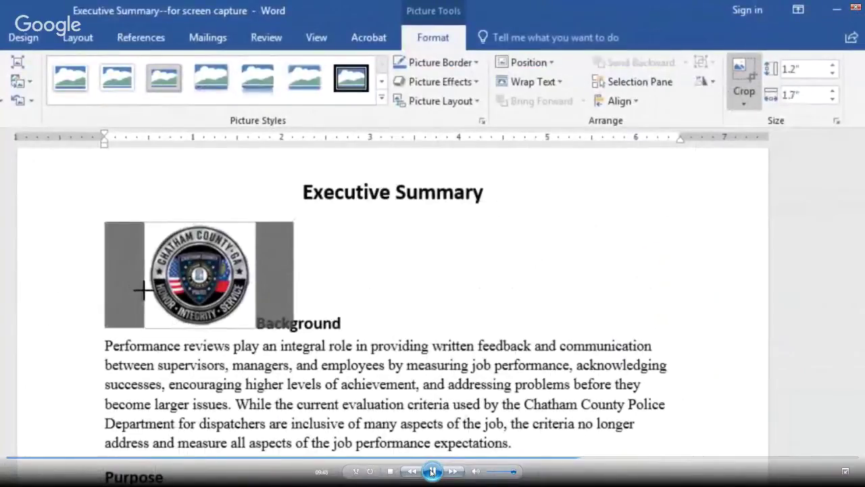
# Apply the logo's crop and set the picture's text wrapping to Square
pyautogui.click(437, 283)
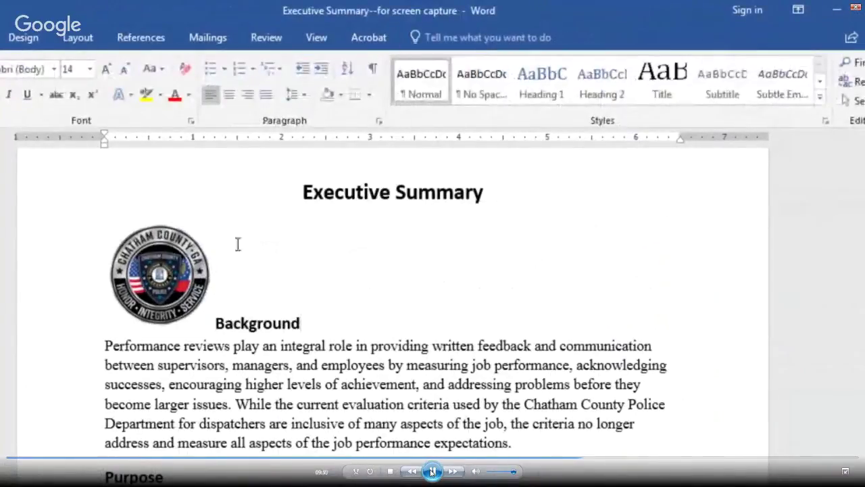
pyautogui.rightClick(152, 266)
pyautogui.moveTo(286, 486)
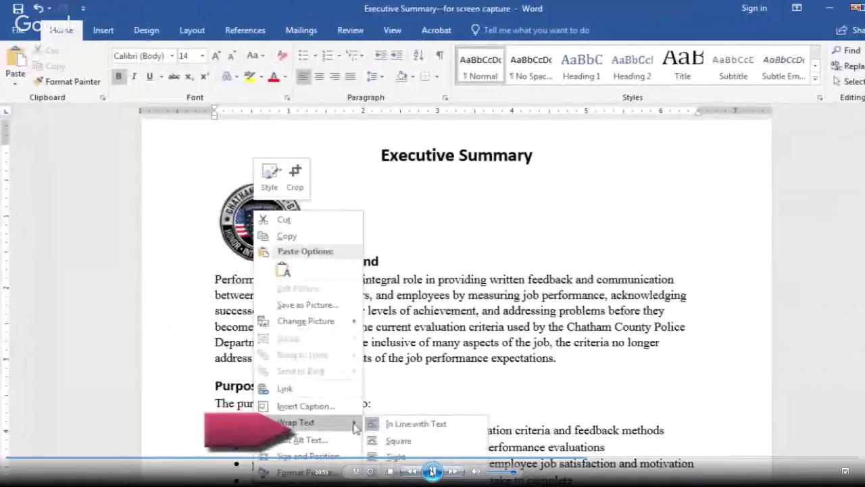
pyautogui.click(398, 440)
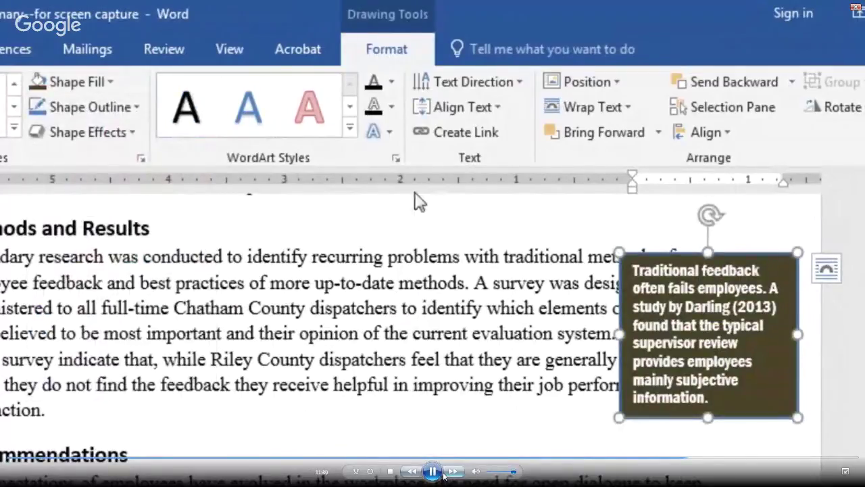
# Give the "Traditional feedback often fails employees" text box a black outline and set its text wrapping to Square
pyautogui.click(113, 107)
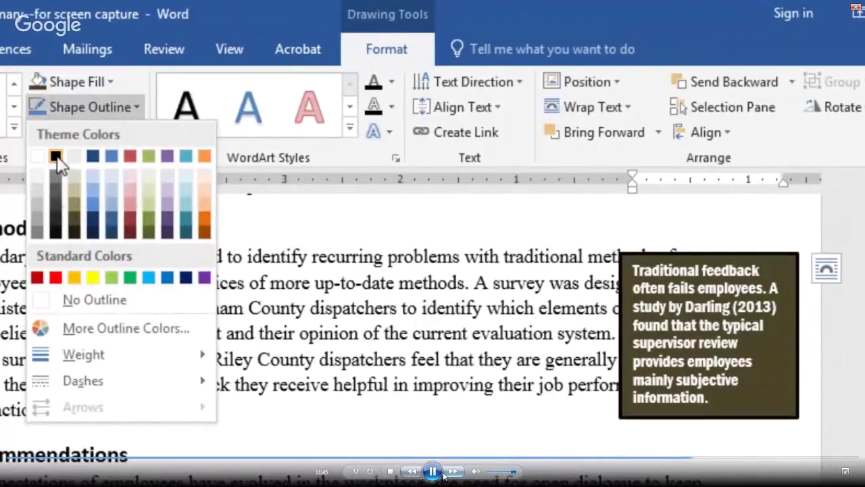
pyautogui.click(57, 158)
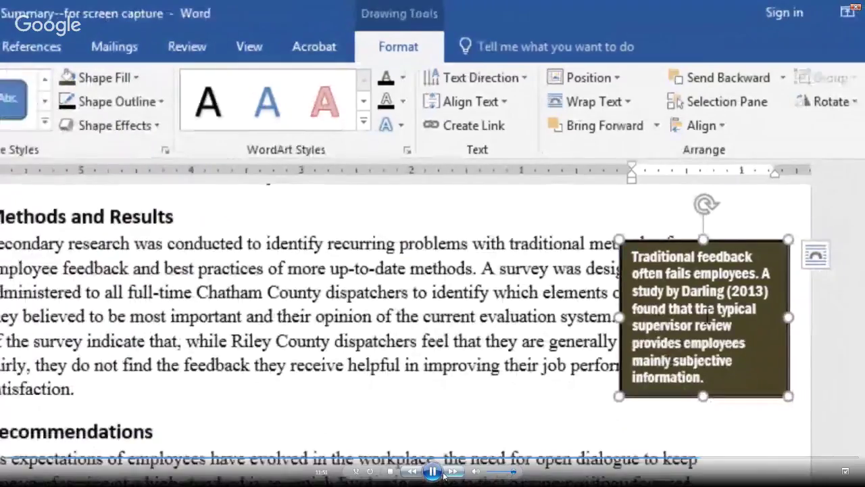
pyautogui.rightClick(706, 316)
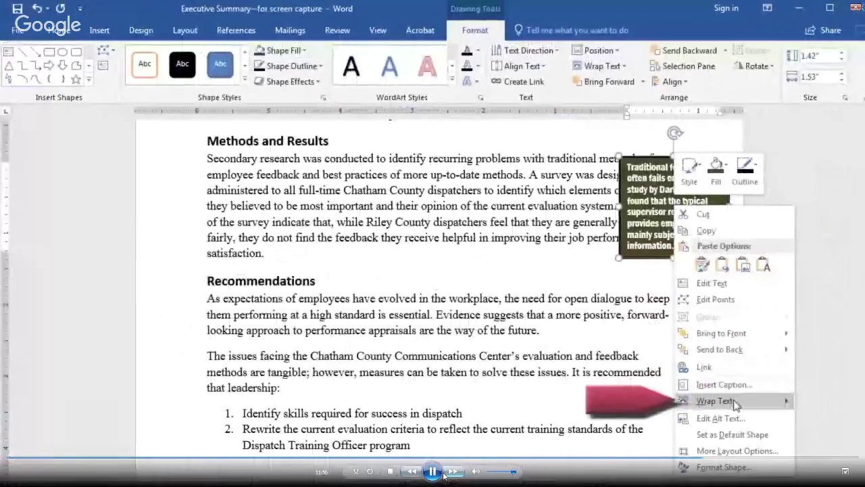
pyautogui.moveTo(778, 406)
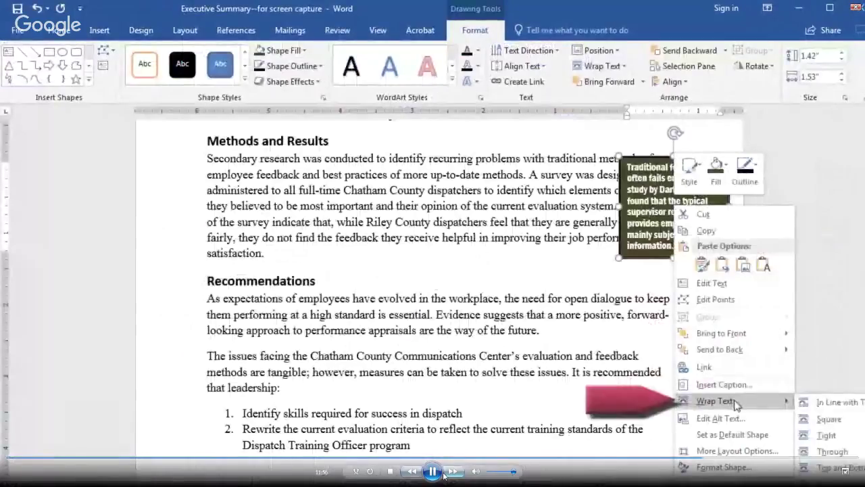
pyautogui.click(830, 420)
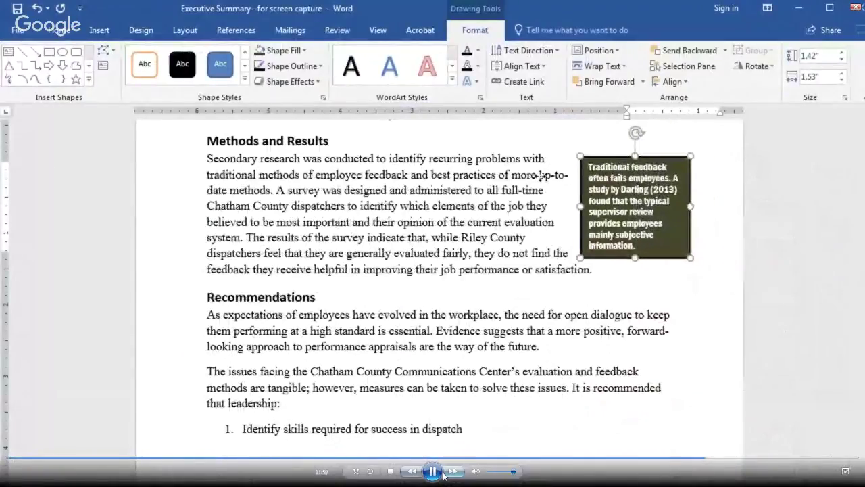
# Move the text box to the left margin of the Methods and Results paragraph and make it wider and shorter, ending above the Recommendations heading
pyautogui.moveTo(540, 176); pyautogui.dragTo(229, 184)
pyautogui.moveTo(318, 289); pyautogui.dragTo(328, 272)
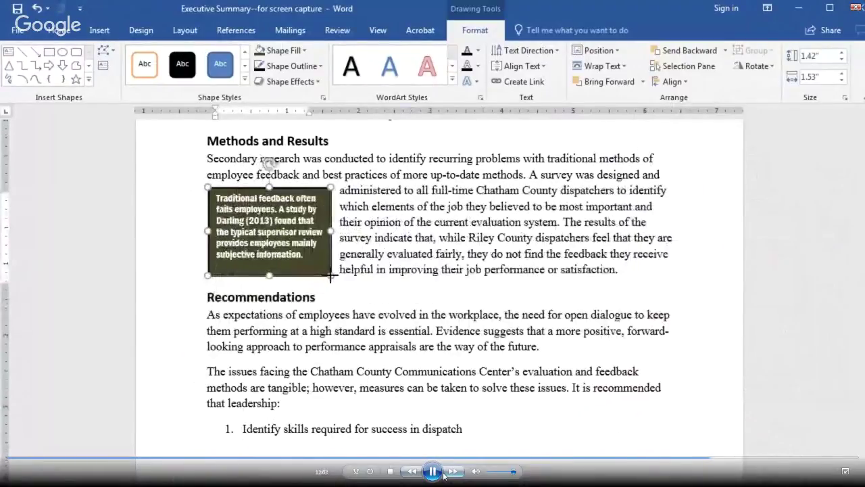
pyautogui.press('Escape')
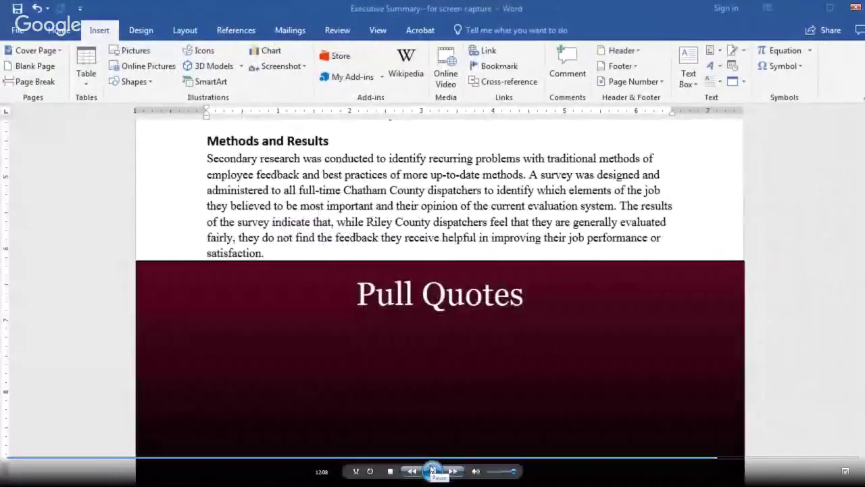
pyautogui.click(432, 469)
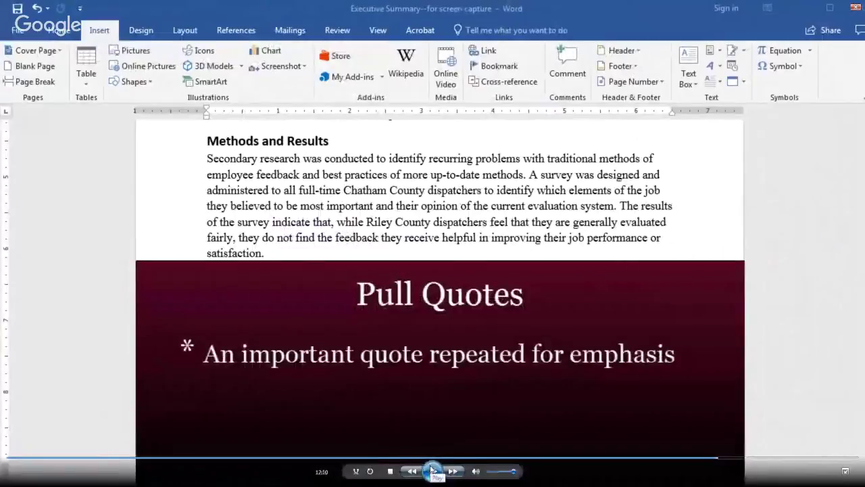
pyautogui.click(432, 470)
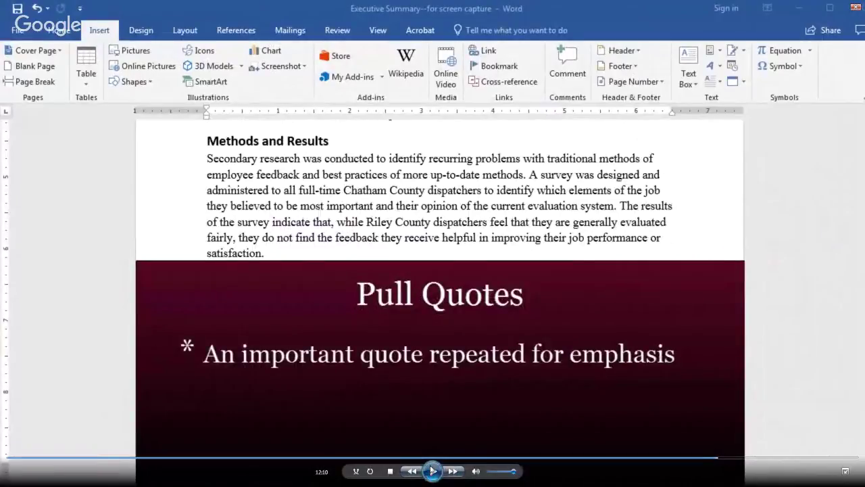
pyautogui.click(433, 470)
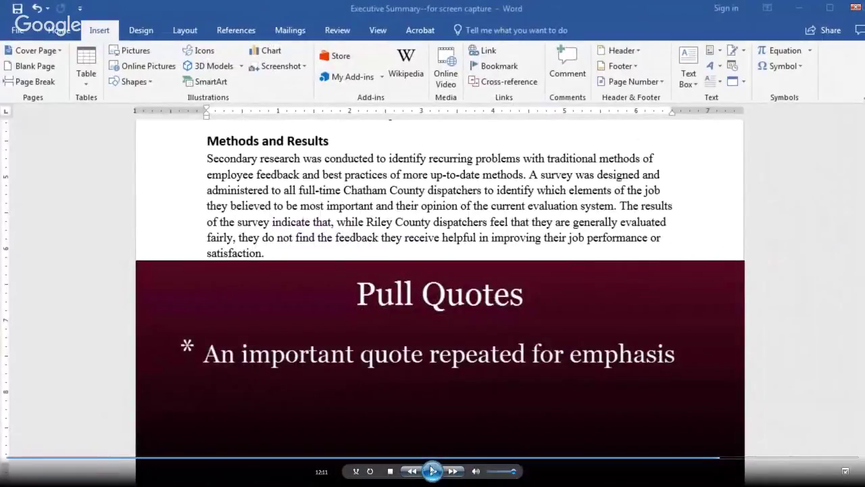
pyautogui.click(433, 470)
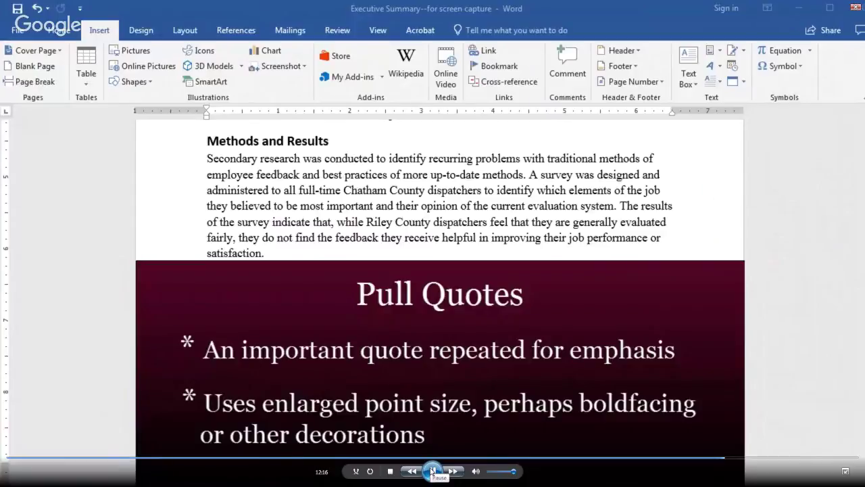
pyautogui.click(433, 470)
pyautogui.click(433, 471)
pyautogui.click(433, 471)
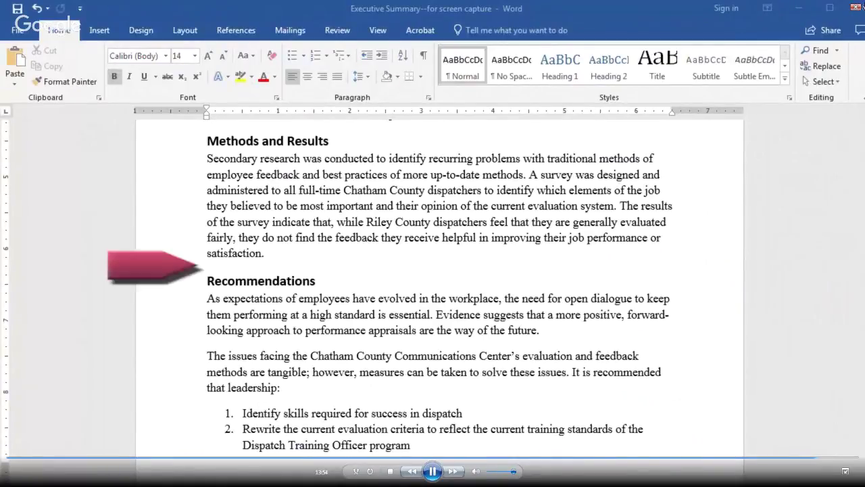
# Draw a full-width text box below Methods and Results reading "Note: Respondents agreed in writing to be surveyed and were promised their responses would be kept confidential."
pyautogui.click(275, 254)
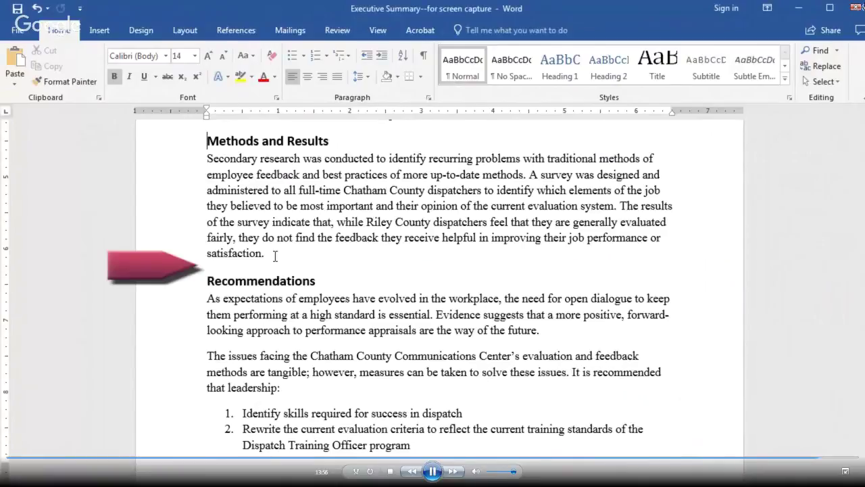
pyautogui.click(272, 254)
pyautogui.press('Return')
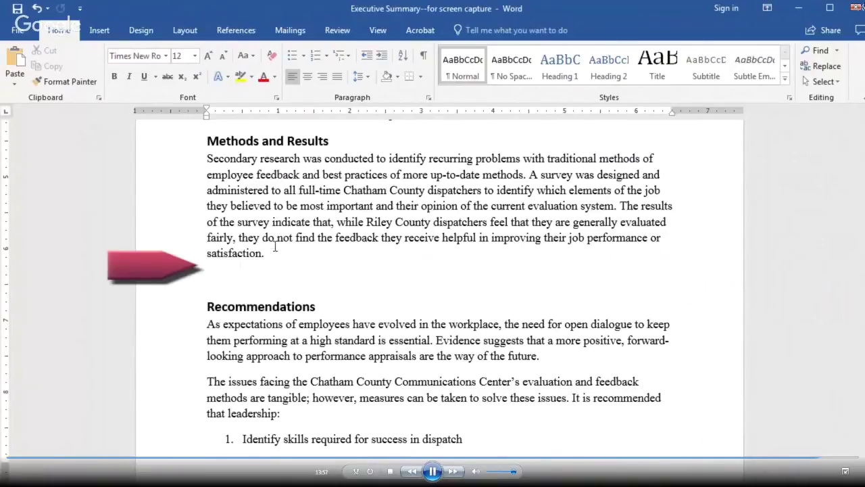
pyautogui.click(99, 29)
pyautogui.click(694, 89)
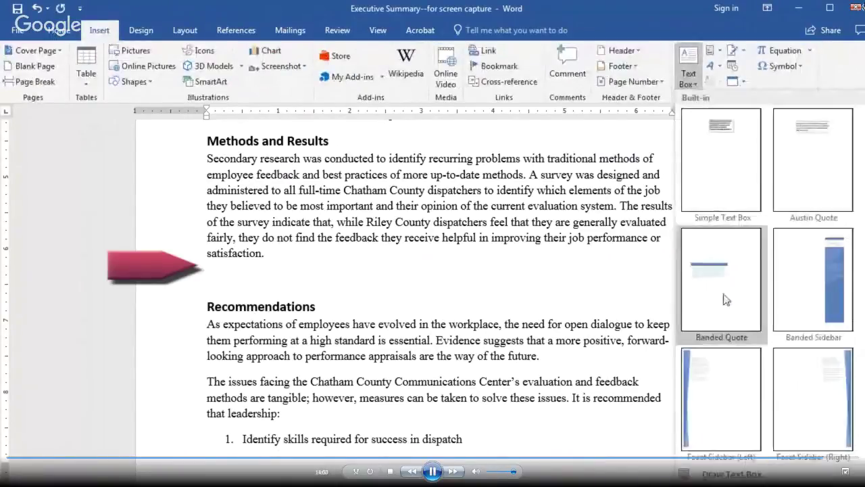
pyautogui.click(717, 471)
pyautogui.moveTo(206, 262)
pyautogui.mouseDown()
pyautogui.moveTo(678, 277)
pyautogui.moveTo(677, 284)
pyautogui.mouseUp()
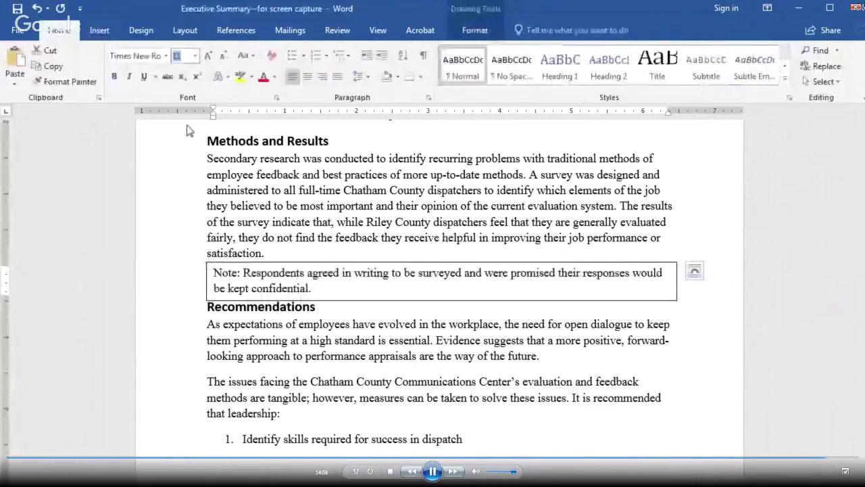
# Add space between the note box and the Recommendations heading, and make the word "Note:" bold
pyautogui.moveTo(214, 272); pyautogui.dragTo(311, 289)
pyautogui.click(311, 288)
pyautogui.click(209, 308)
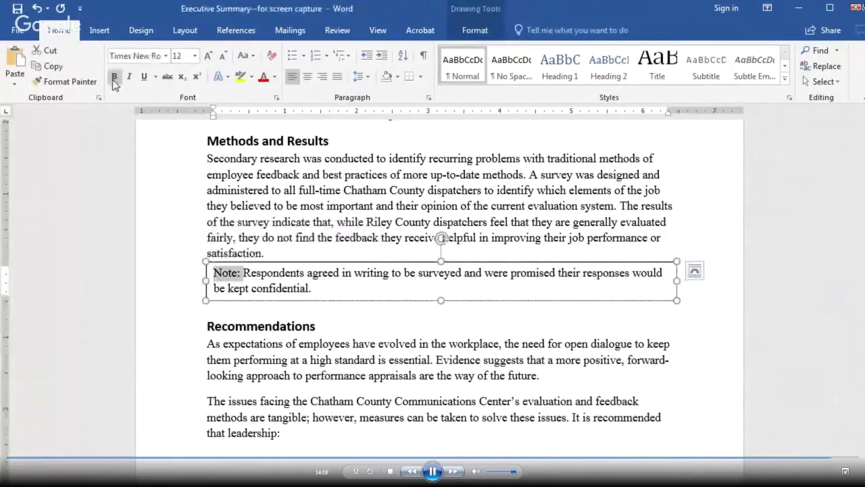
pyautogui.click(114, 76)
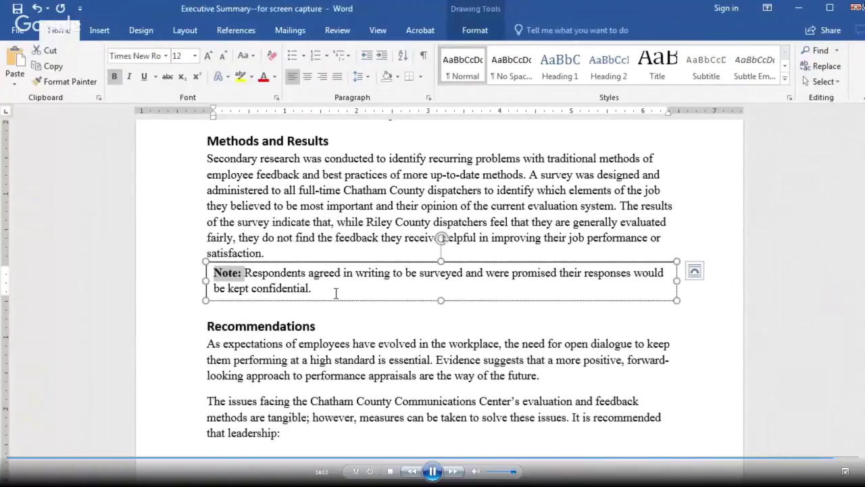
# Fill the confidentiality note's text box with light gray
pyautogui.doubleClick(340, 262)
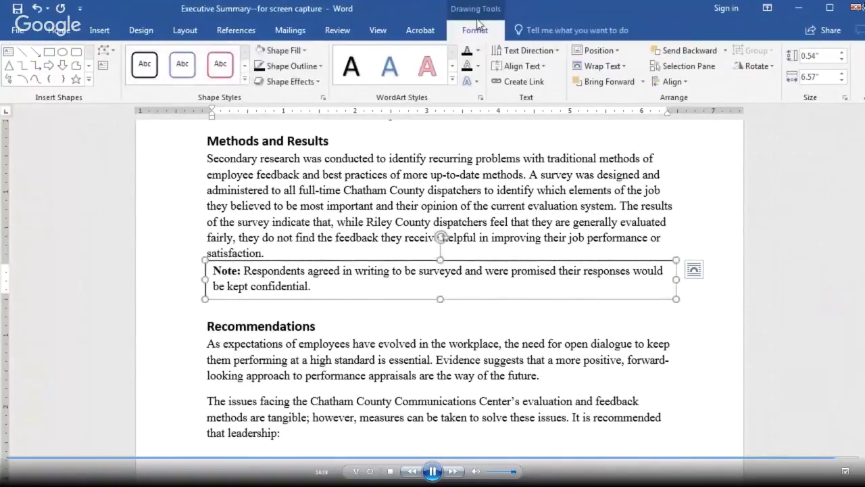
pyautogui.click(305, 52)
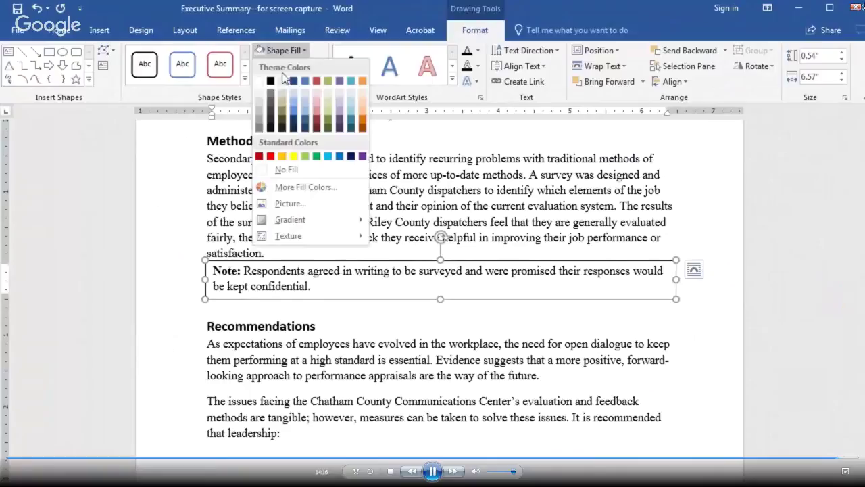
pyautogui.click(262, 107)
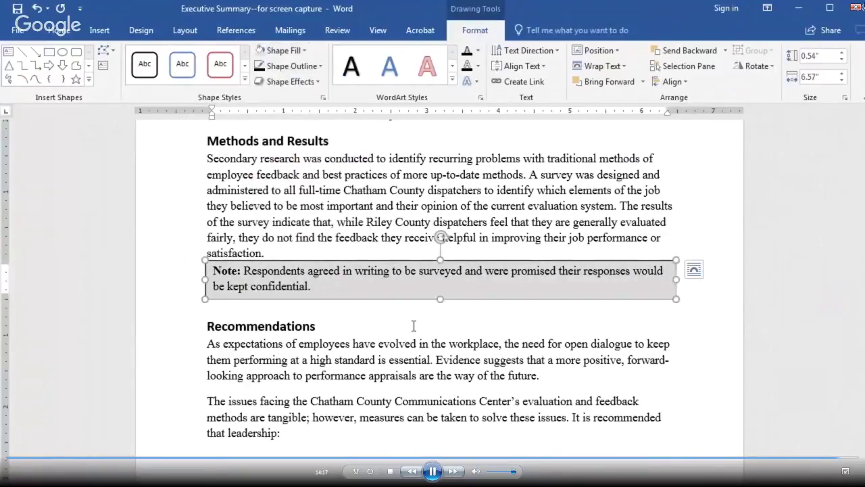
pyautogui.click(413, 328)
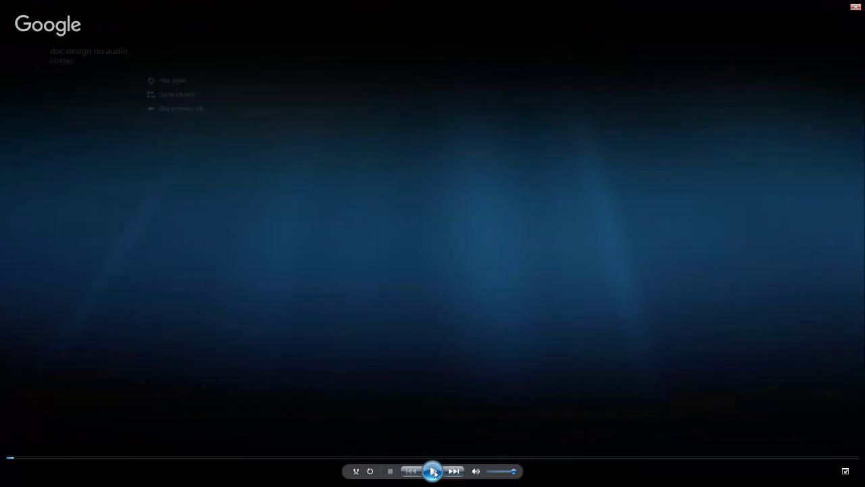
pyautogui.click(433, 472)
pyautogui.click(433, 472)
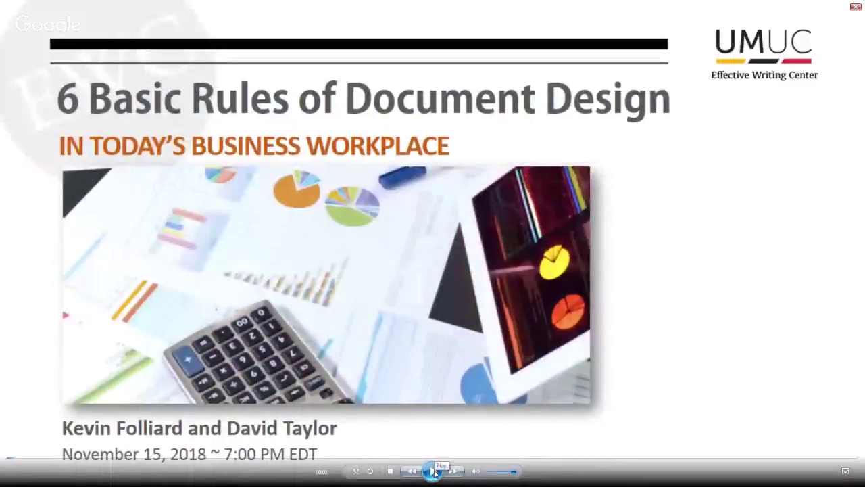